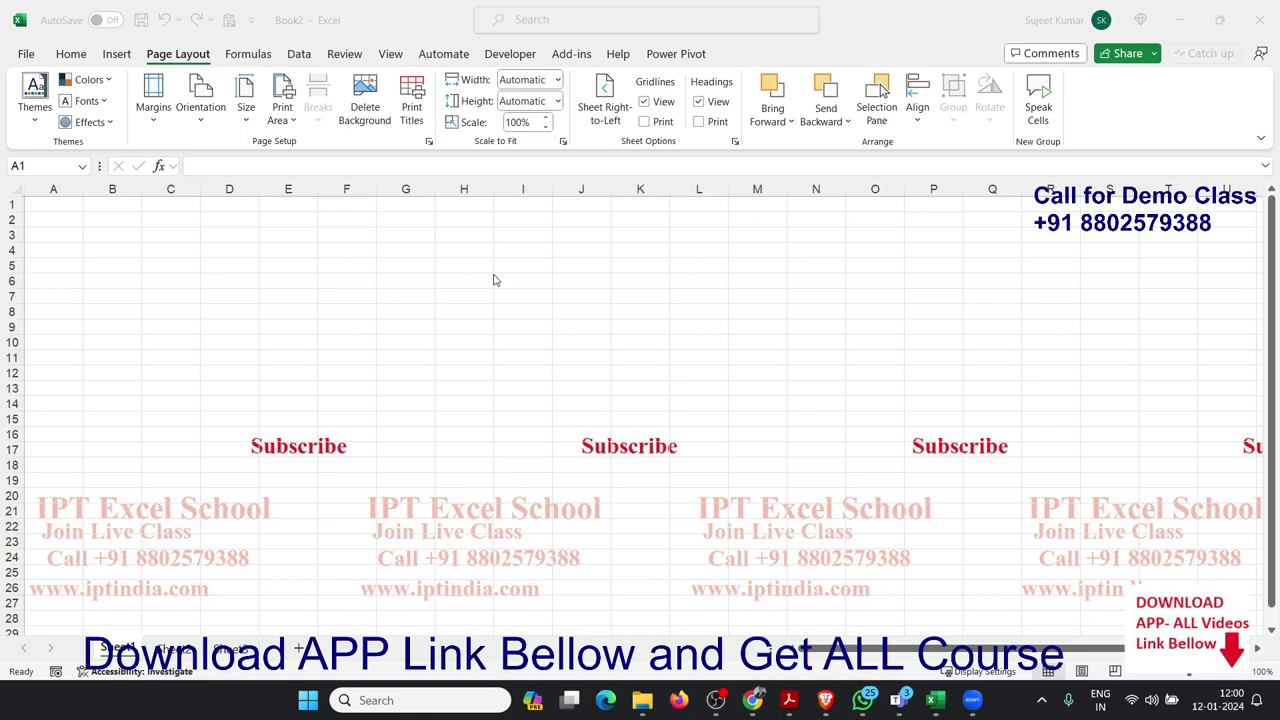
Step: Import the South table from South.xlsx on APP_Rec (D:) and load its 18 rows
{"action": "left_click", "coordinate": [293, 56]}
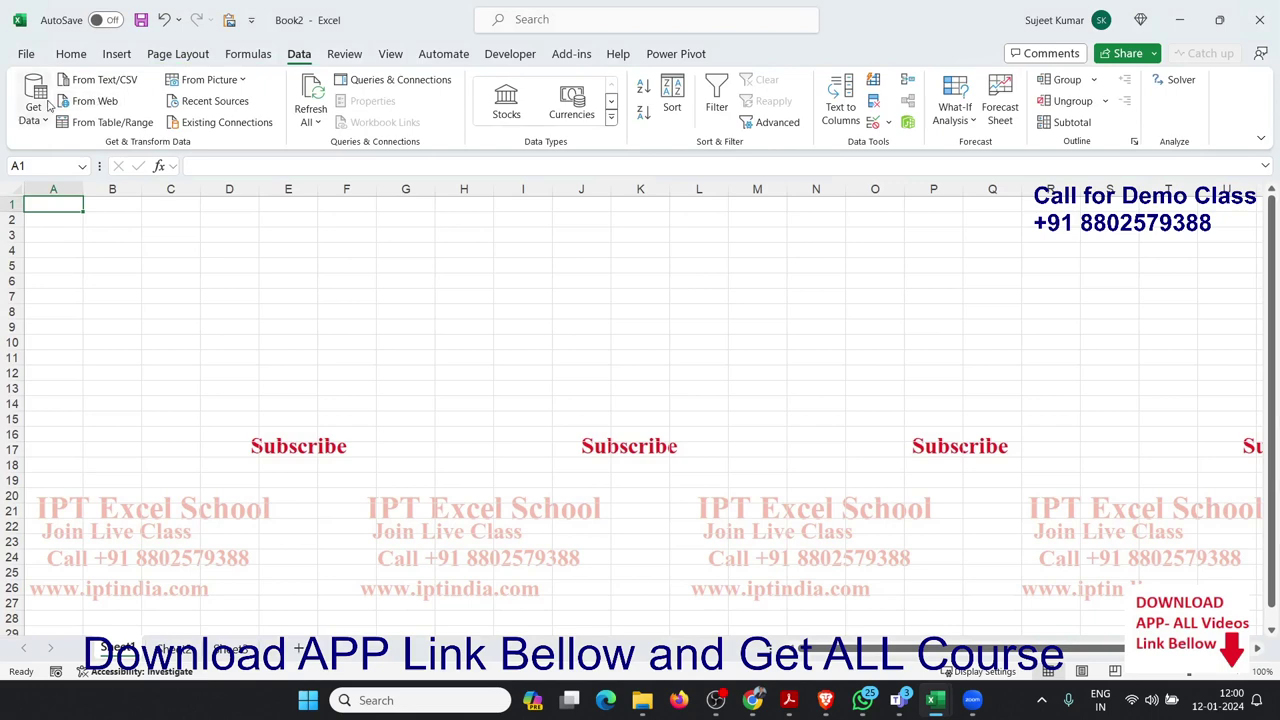
{"action": "left_click", "coordinate": [35, 110]}
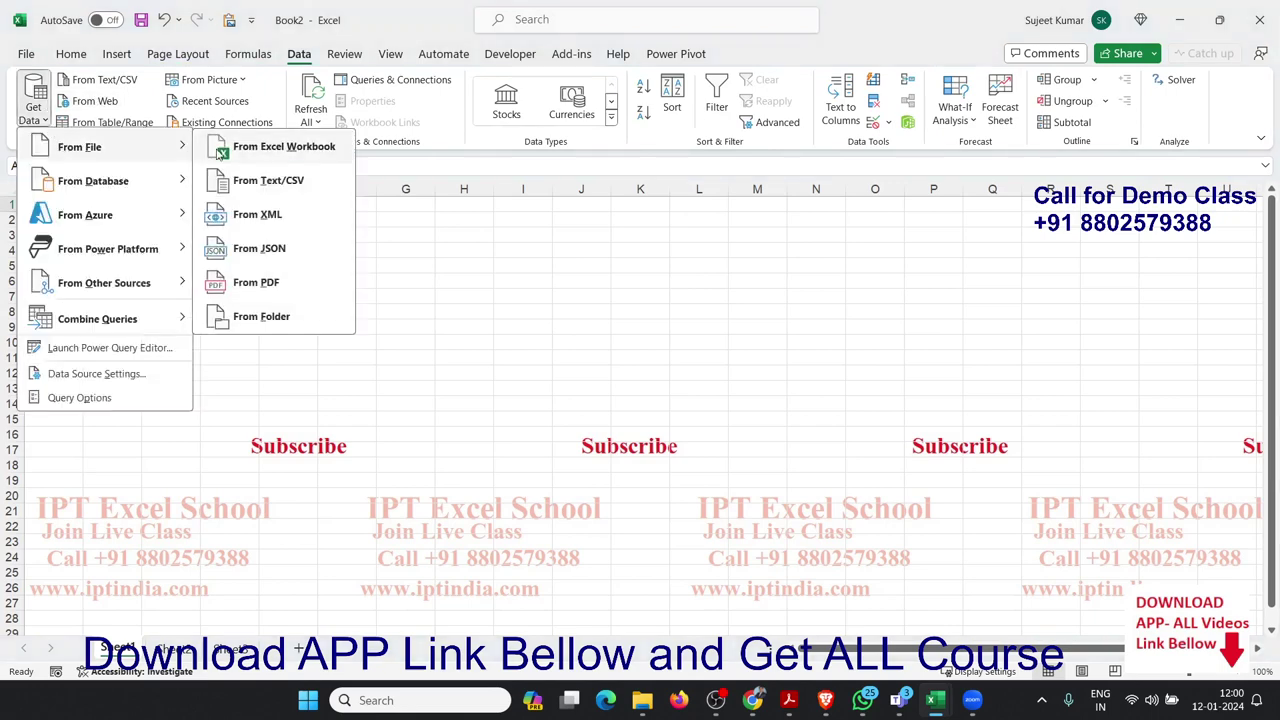
{"action": "left_click", "coordinate": [215, 148]}
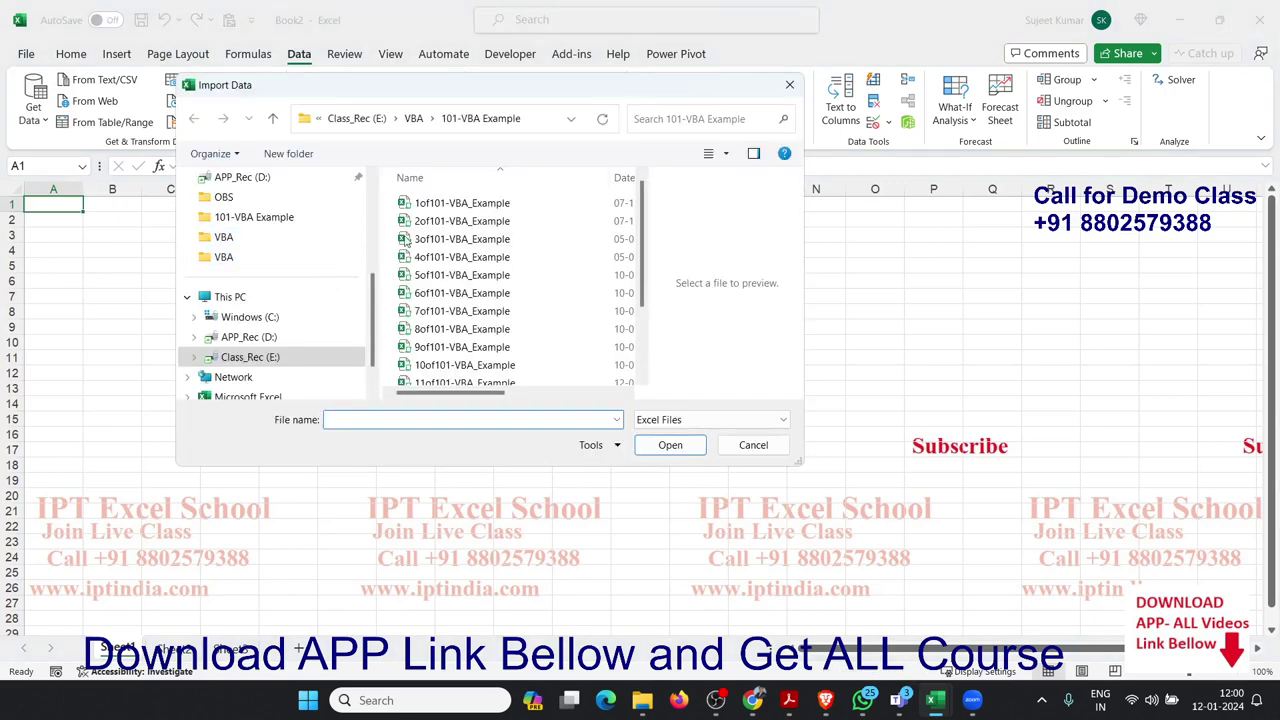
{"action": "left_click", "coordinate": [250, 339]}
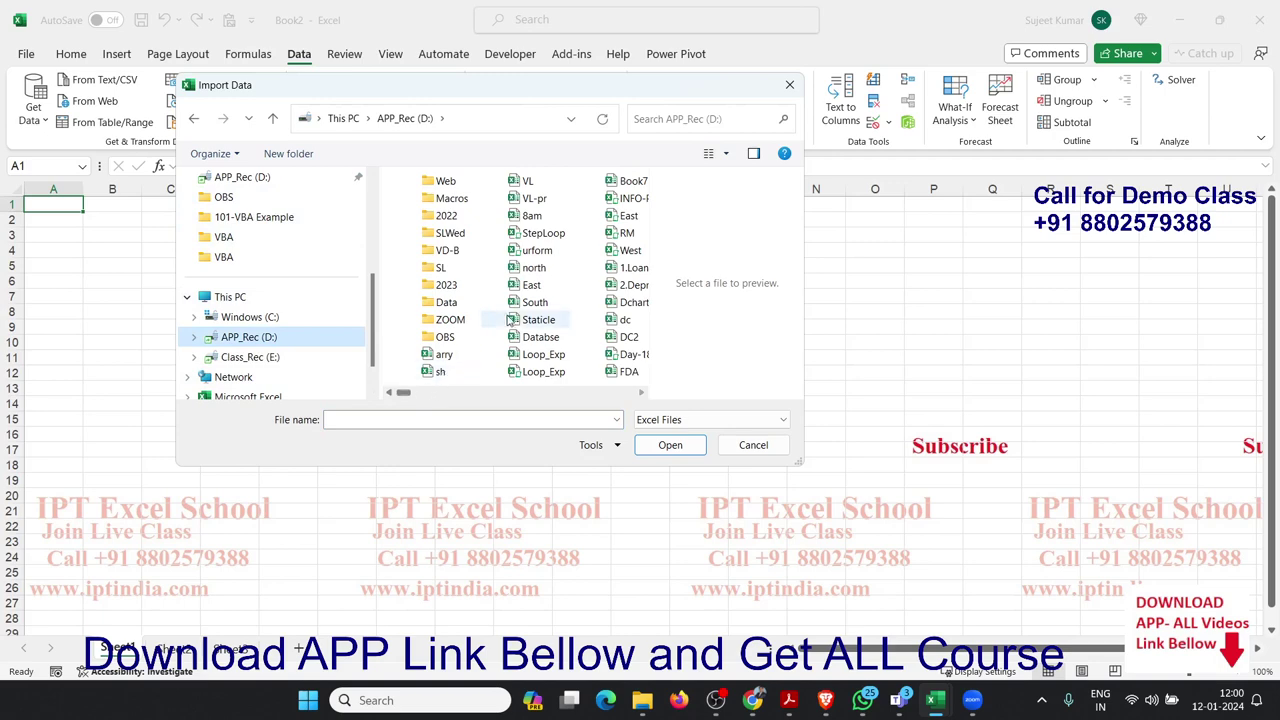
{"action": "left_click", "coordinate": [535, 302]}
{"action": "left_click", "coordinate": [680, 447]}
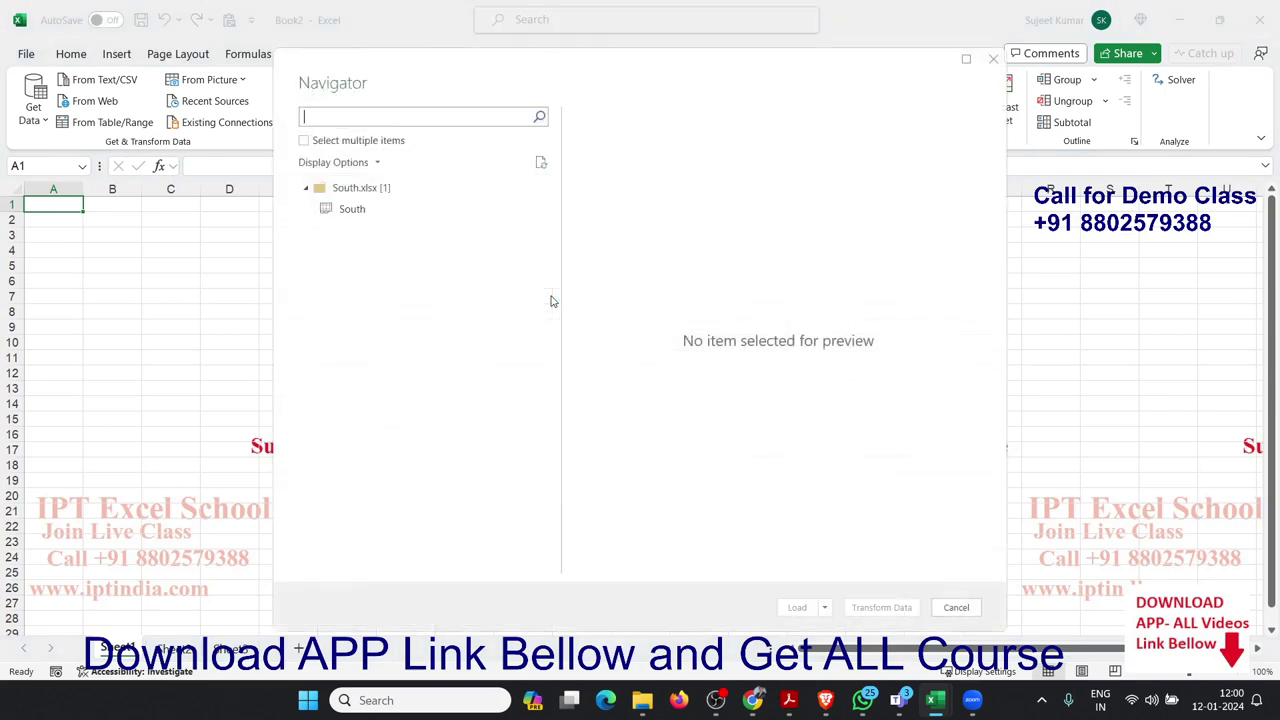
{"action": "left_click", "coordinate": [383, 212]}
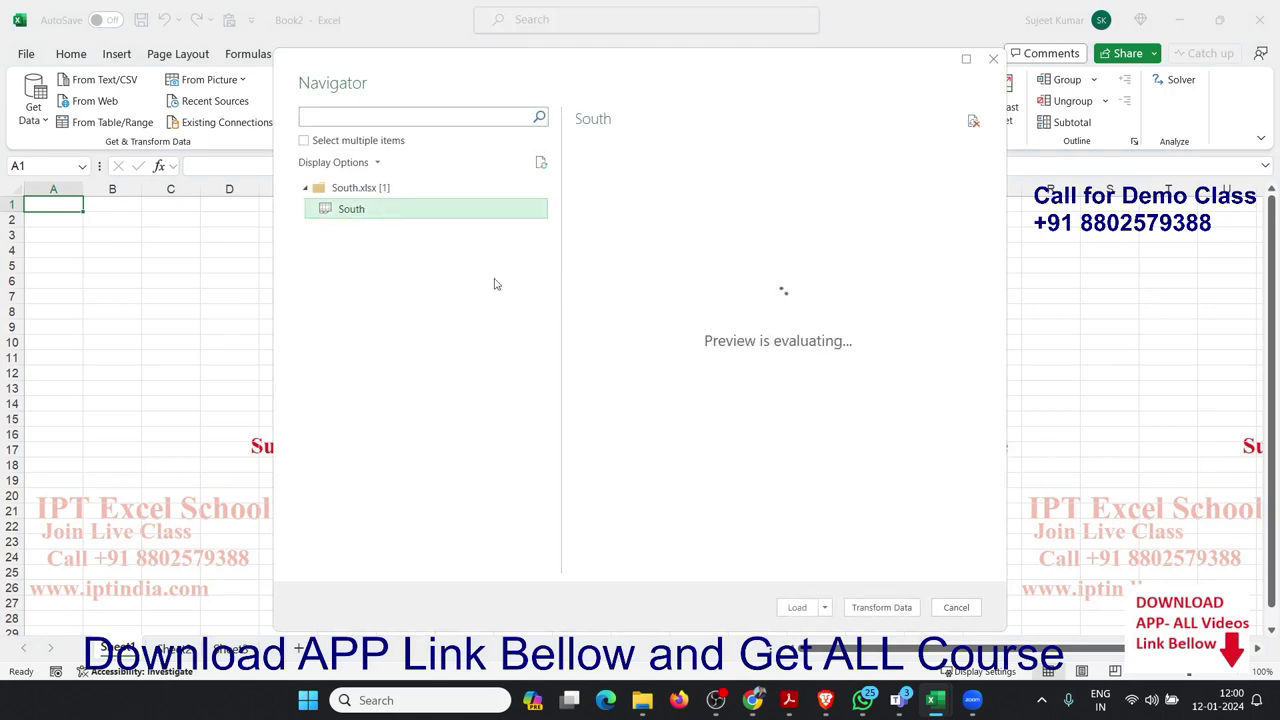
{"action": "left_click", "coordinate": [797, 608]}
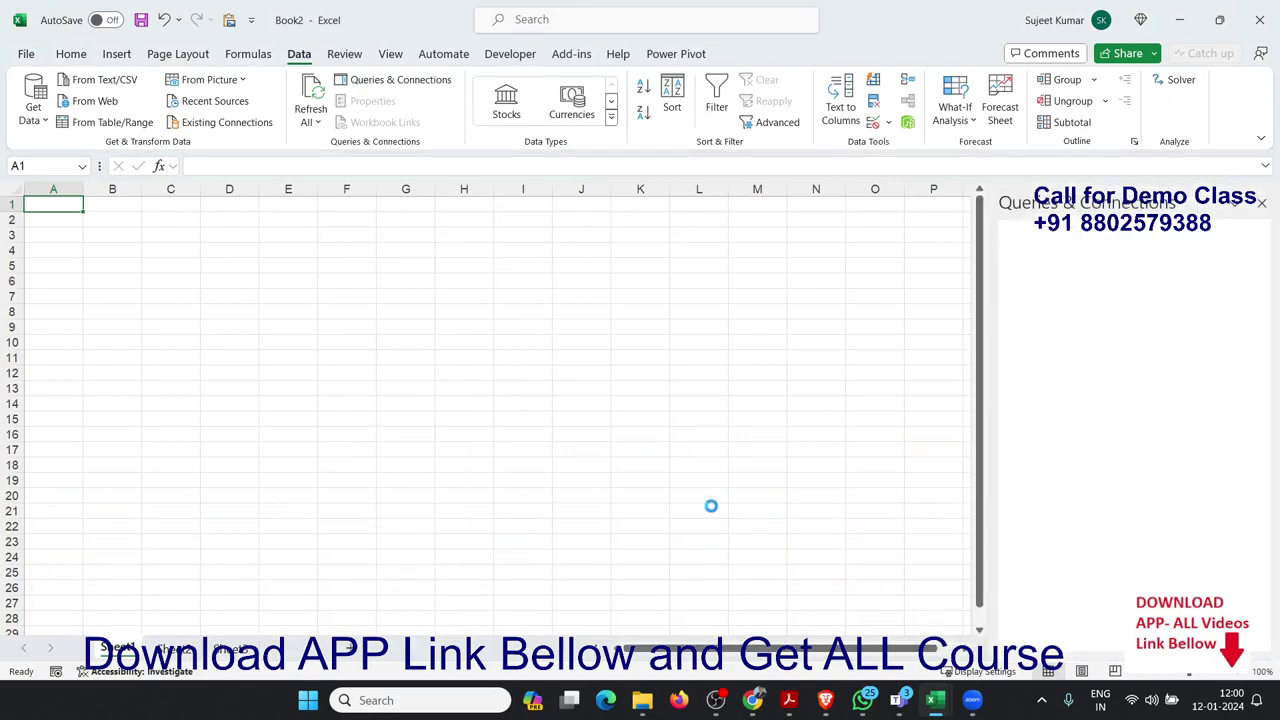
Step: Close the Queries & Connections pane and refresh the South table from cell H5
{"action": "left_click", "coordinate": [1260, 203]}
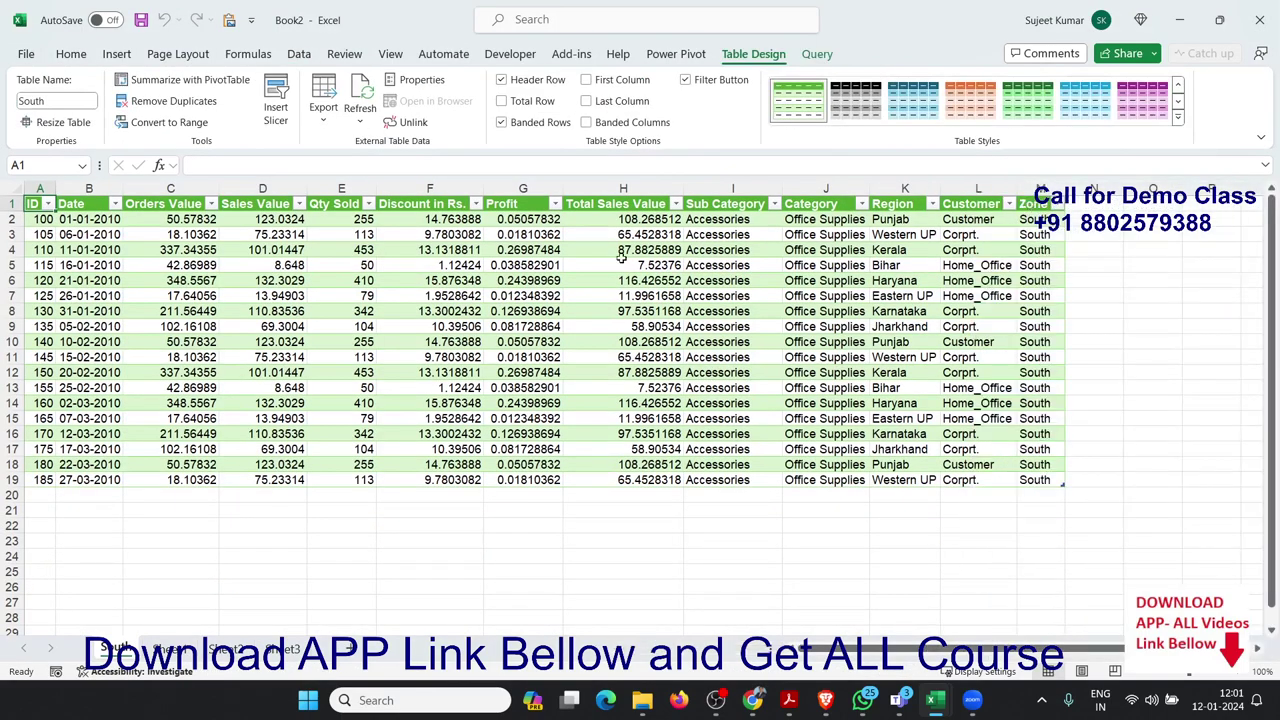
{"action": "left_click", "coordinate": [607, 261]}
{"action": "right_click", "coordinate": [607, 261]}
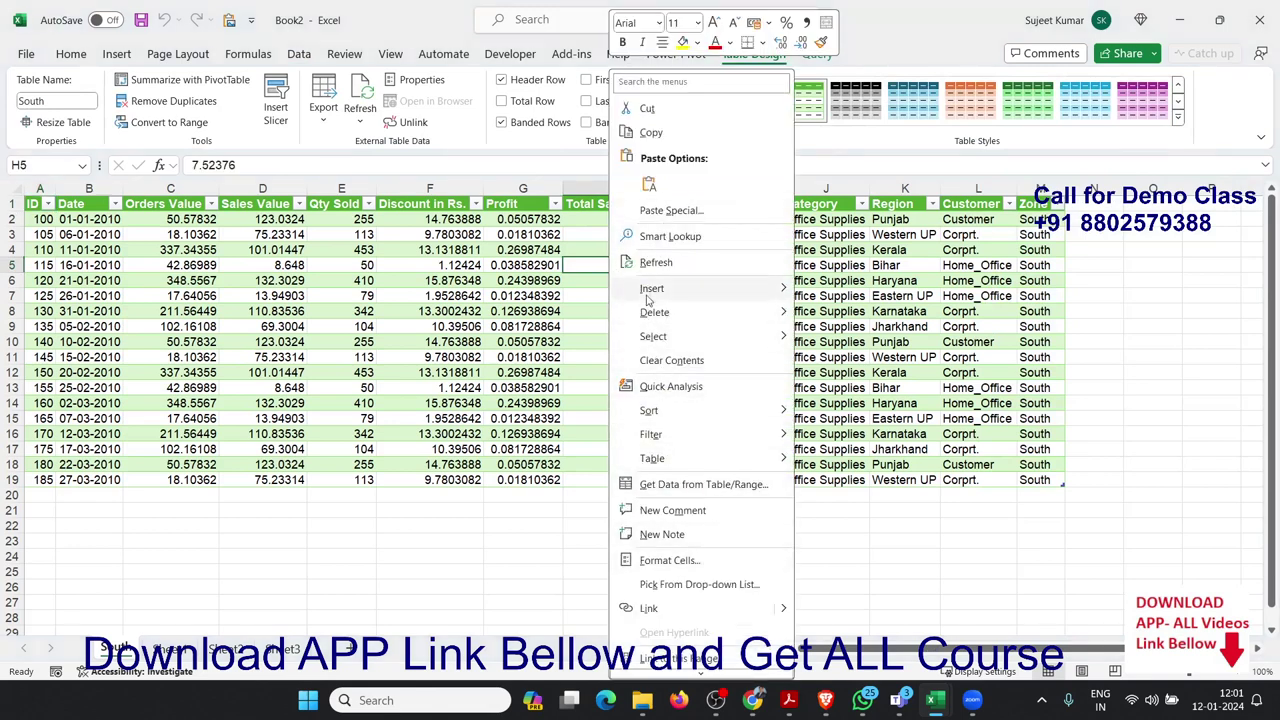
{"action": "left_click", "coordinate": [655, 263]}
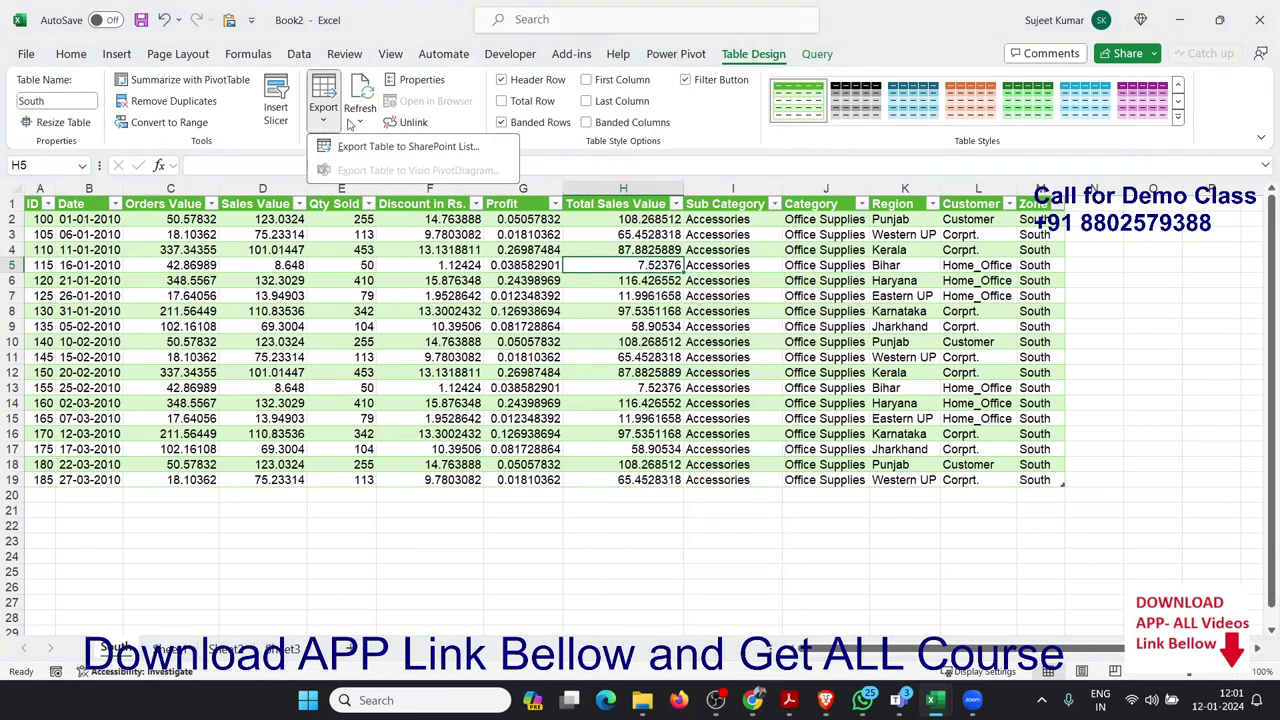
Step: Check the Refresh dropdown options on Table Design without choosing one
{"action": "left_click", "coordinate": [366, 121]}
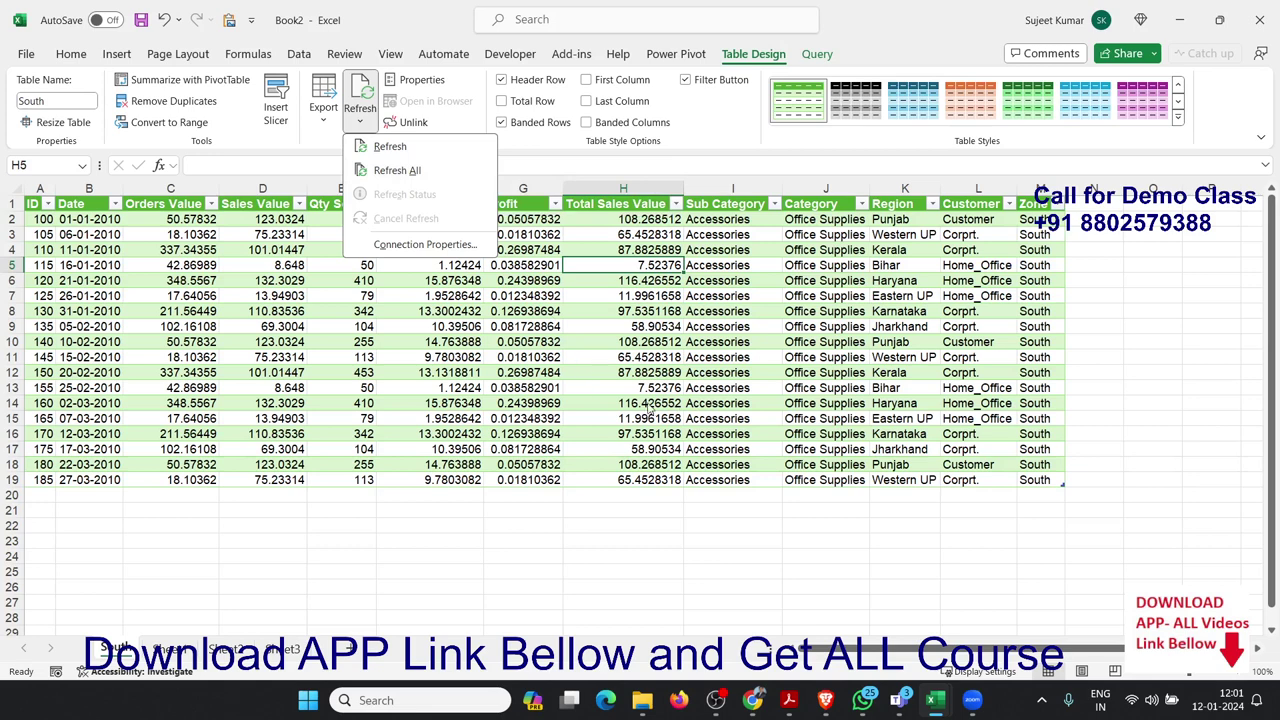
{"action": "left_click", "coordinate": [690, 371]}
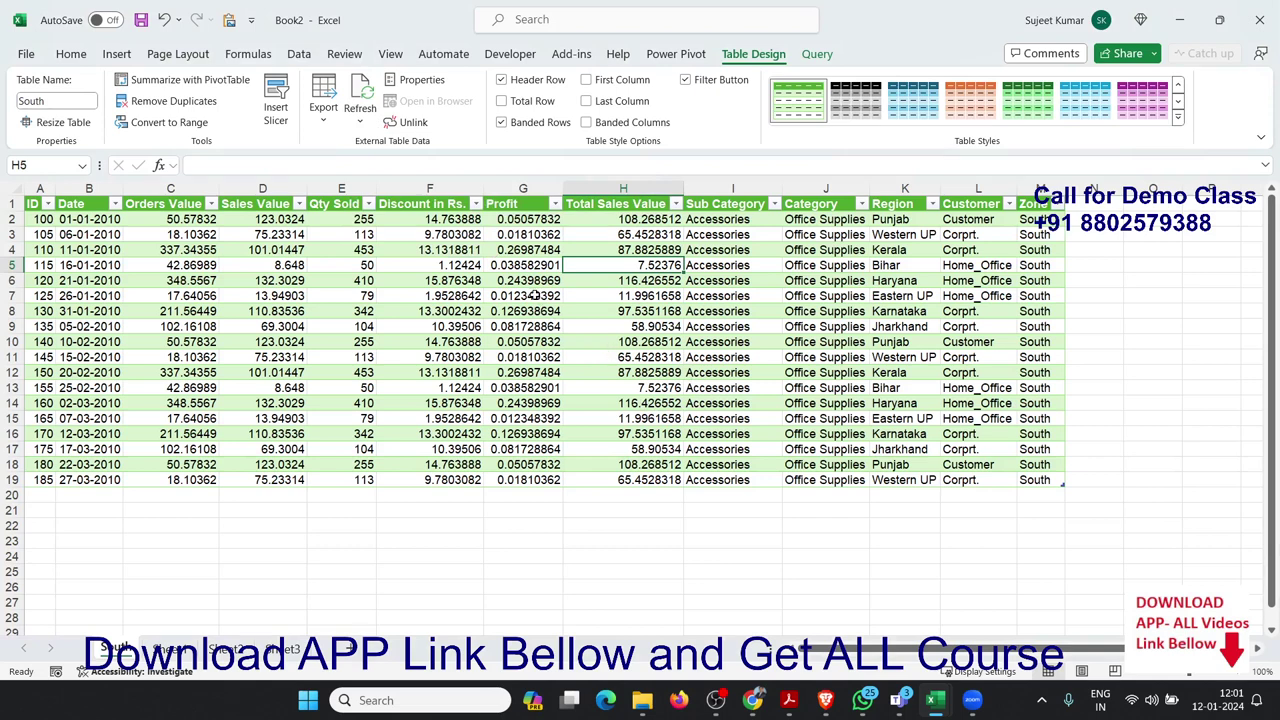
{"action": "right_click", "coordinate": [535, 296]}
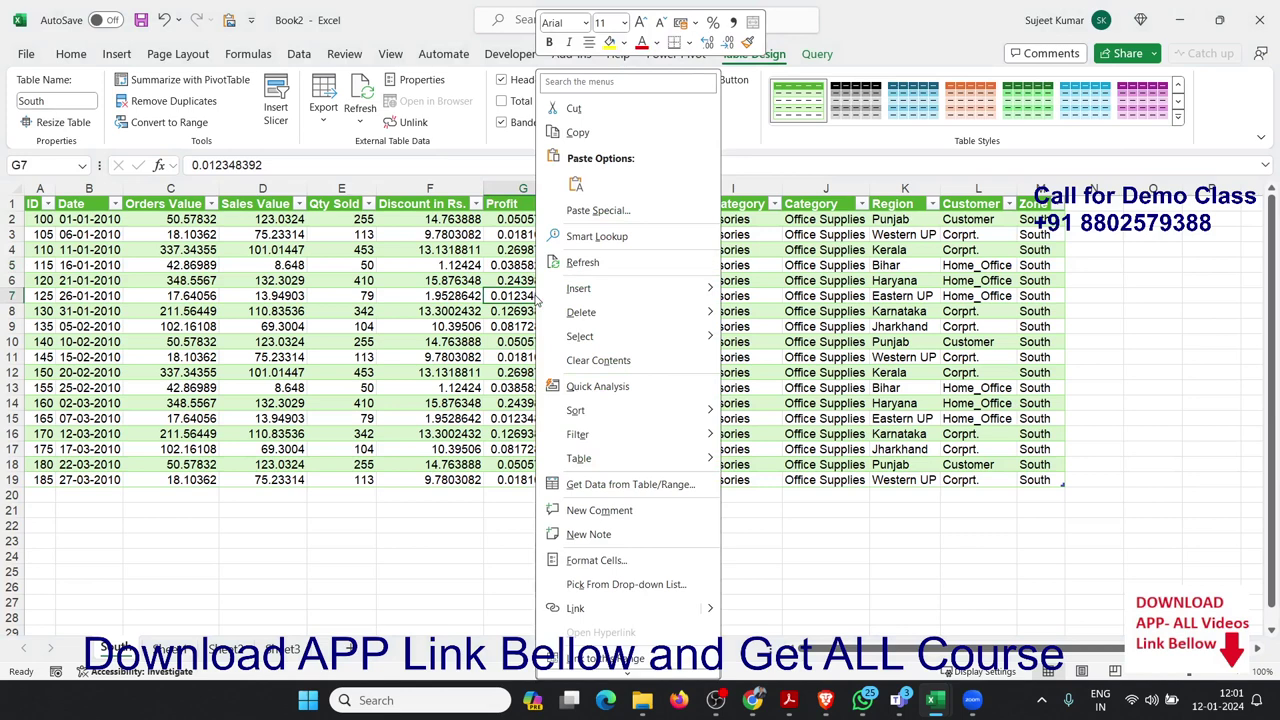
{"action": "left_click", "coordinate": [290, 58]}
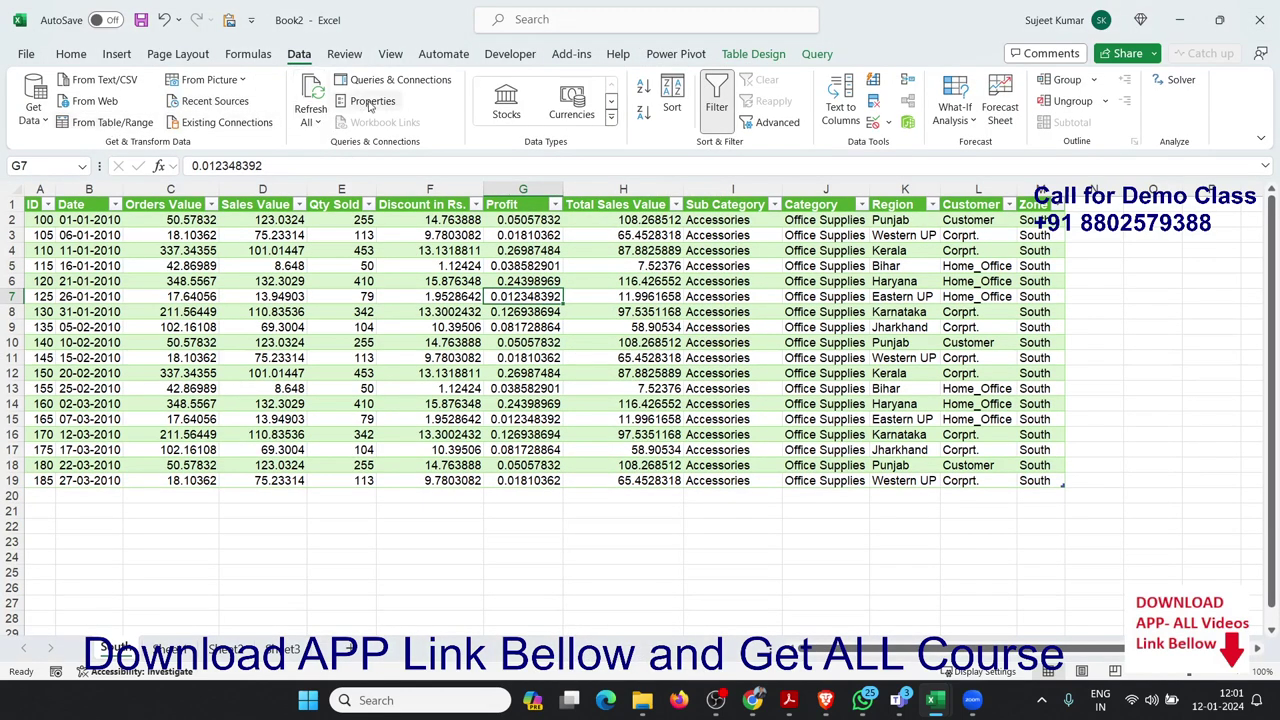
Step: Open the South query's Properties, cancel without changes, and close the Queries & Connections pane
{"action": "left_click", "coordinate": [392, 80]}
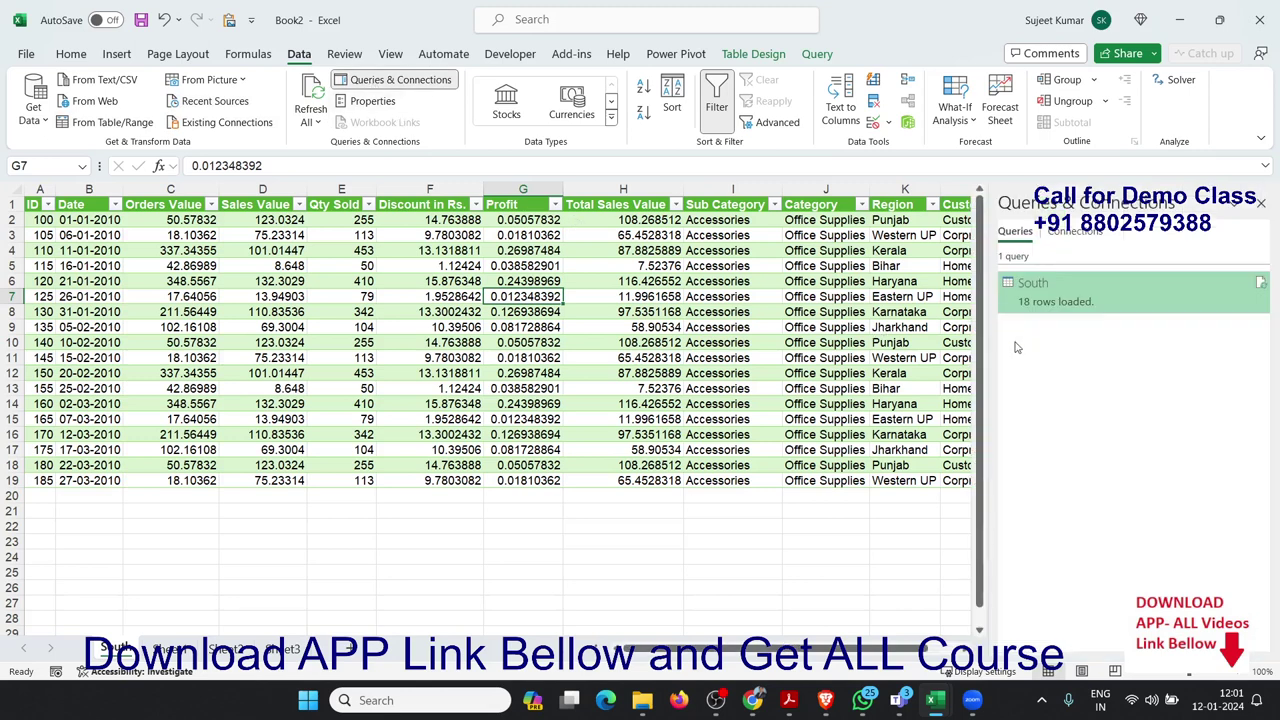
{"action": "right_click", "coordinate": [1020, 298]}
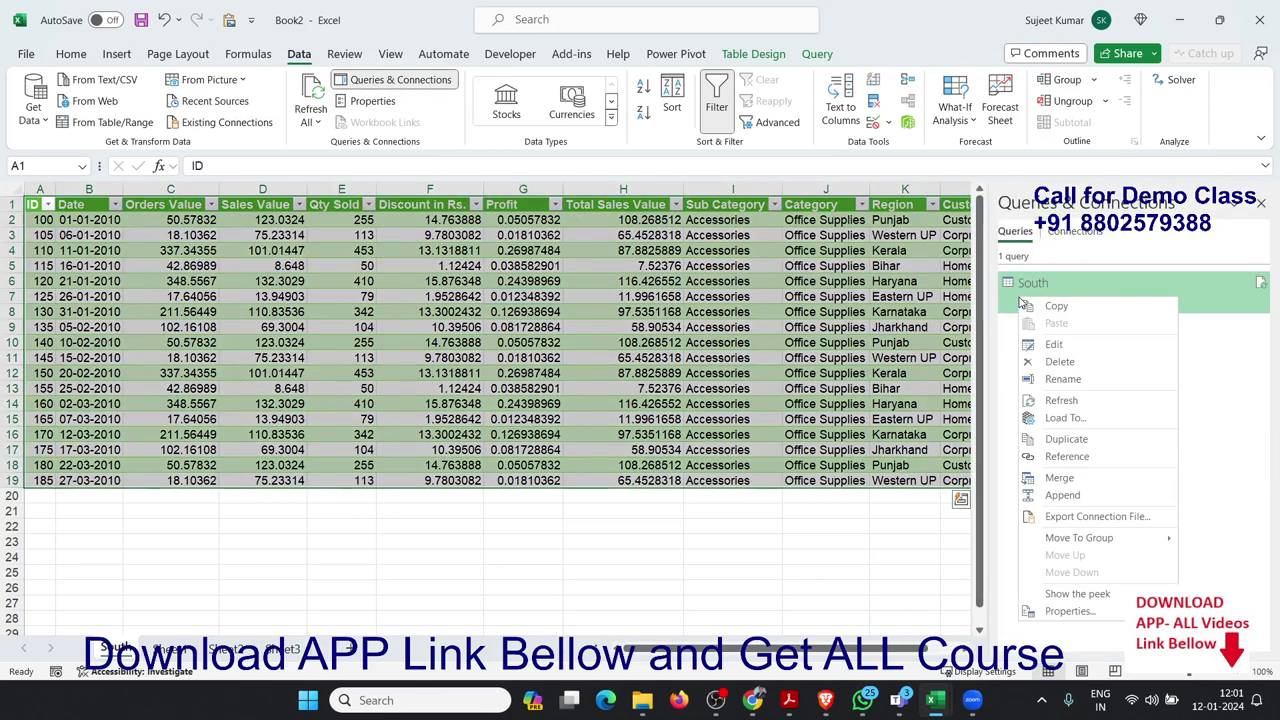
{"action": "left_click", "coordinate": [1071, 620]}
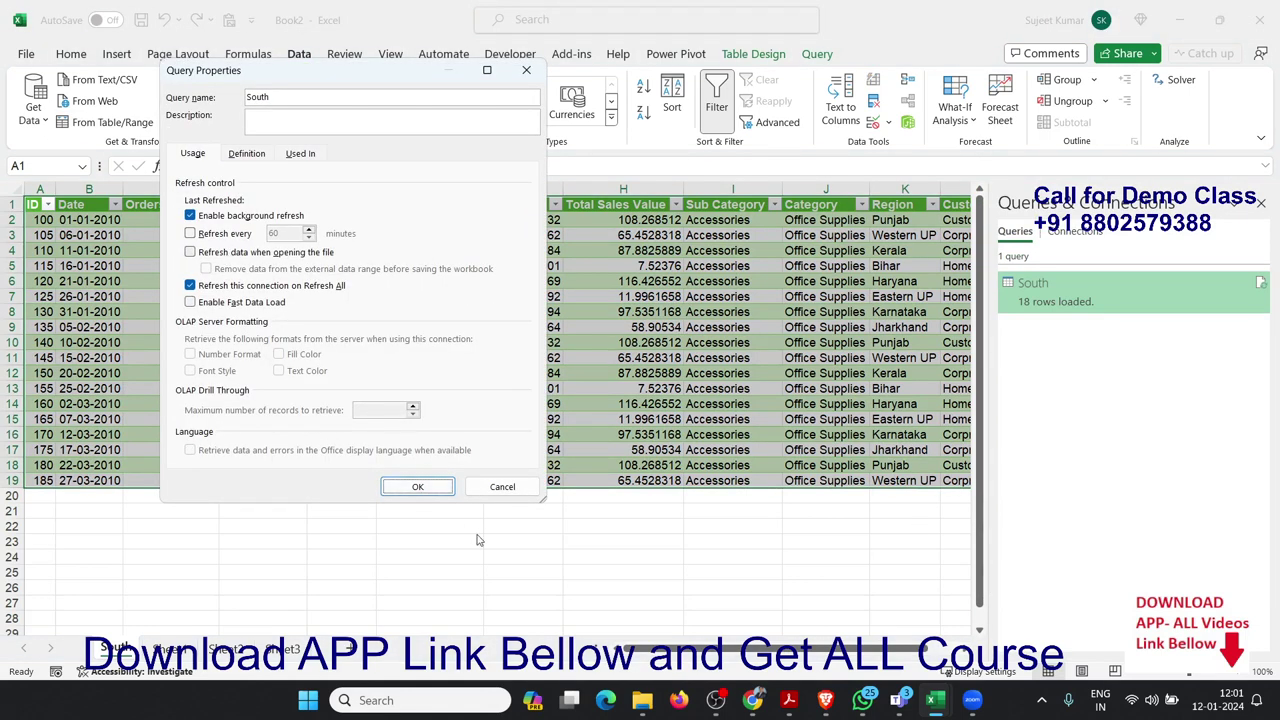
{"action": "left_click", "coordinate": [495, 488]}
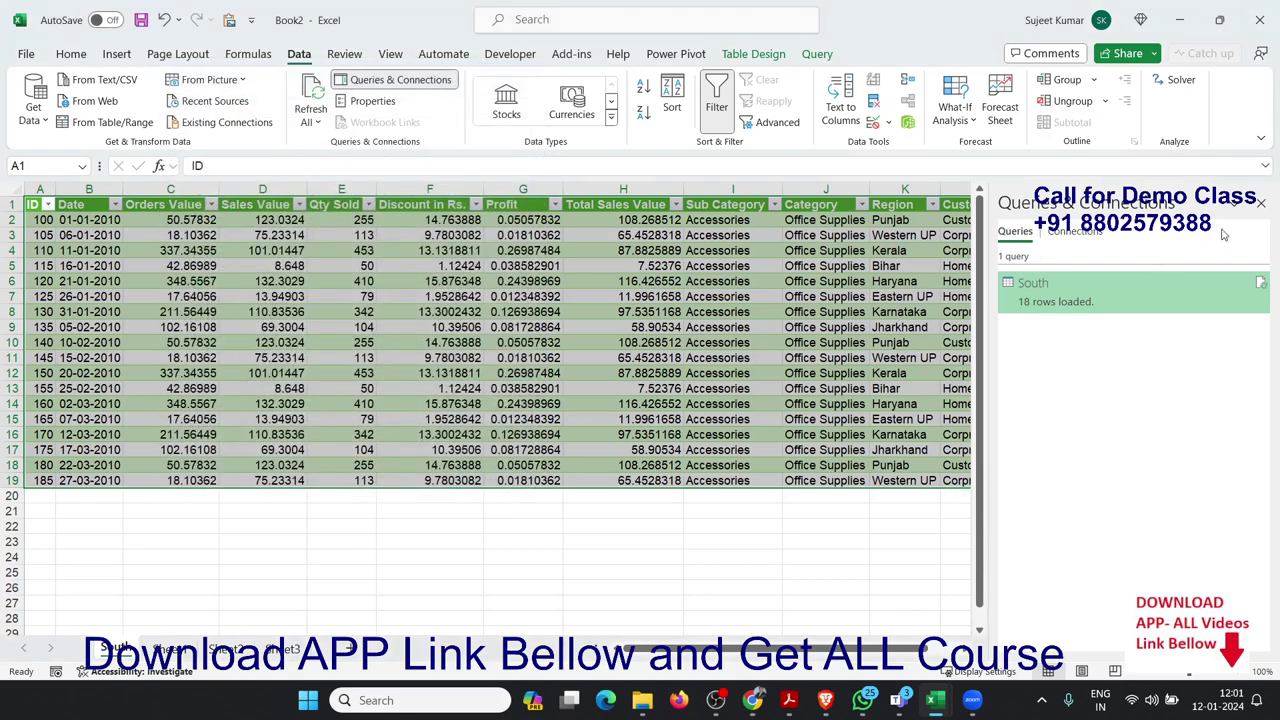
{"action": "left_click", "coordinate": [1261, 203]}
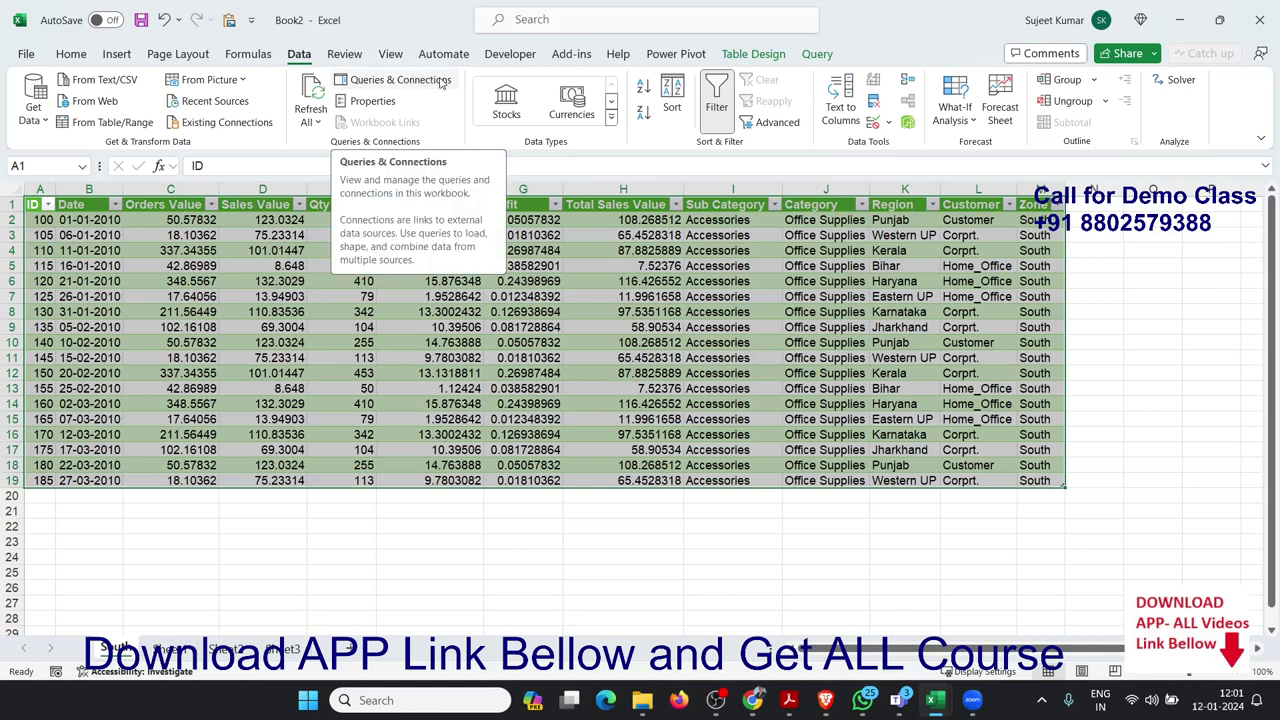
{"action": "left_click", "coordinate": [510, 53]}
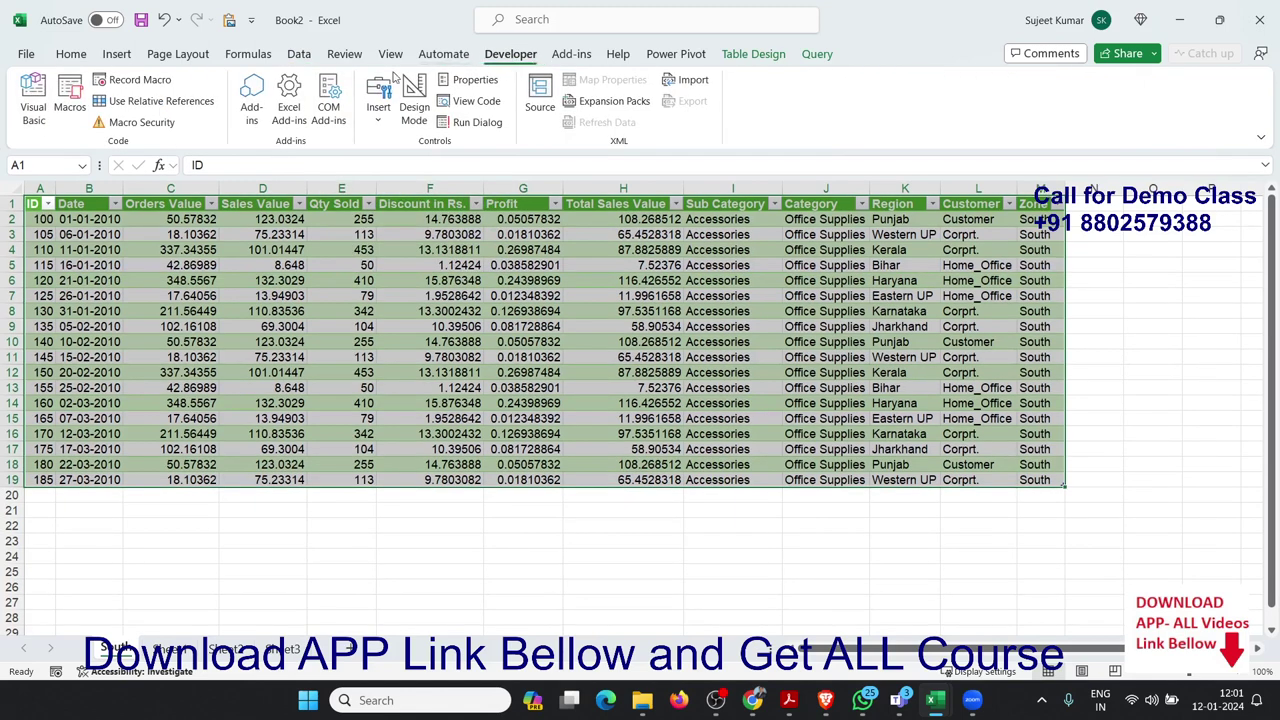
Step: Create a Workbook_Open procedure in the ThisWorkbook module of the VBA editor
{"action": "left_click", "coordinate": [44, 121]}
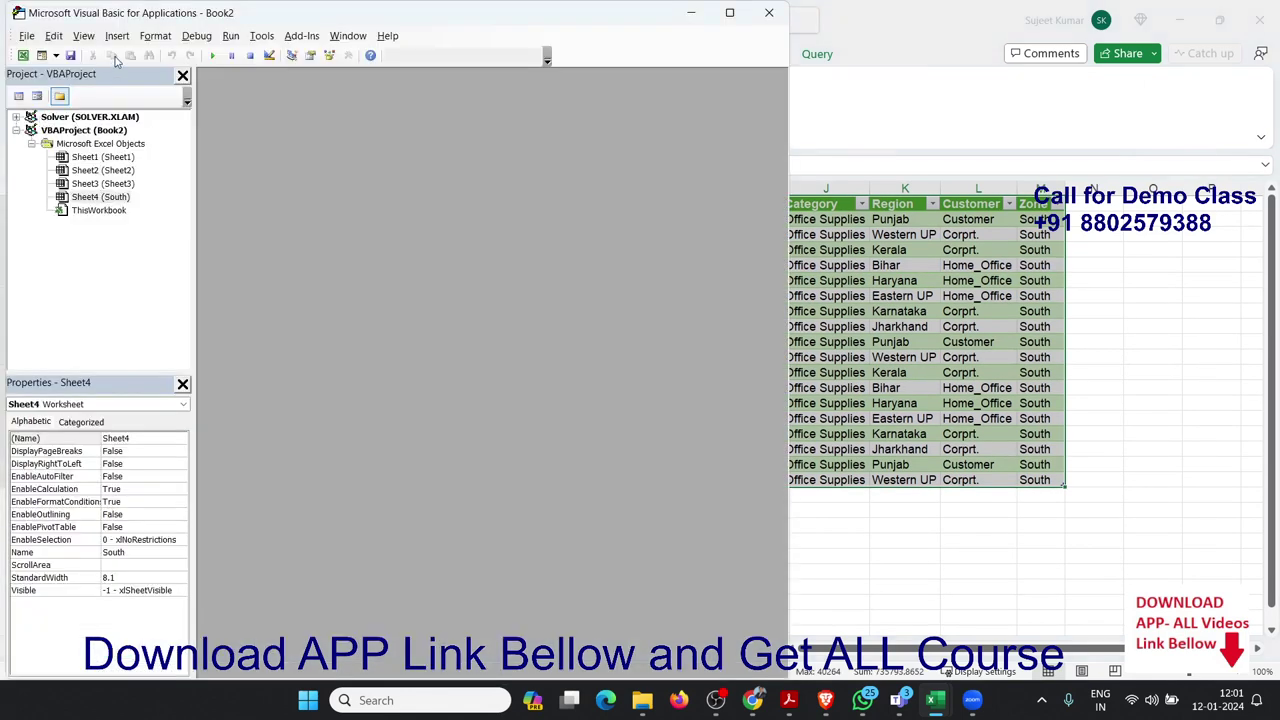
{"action": "double_click", "coordinate": [88, 209]}
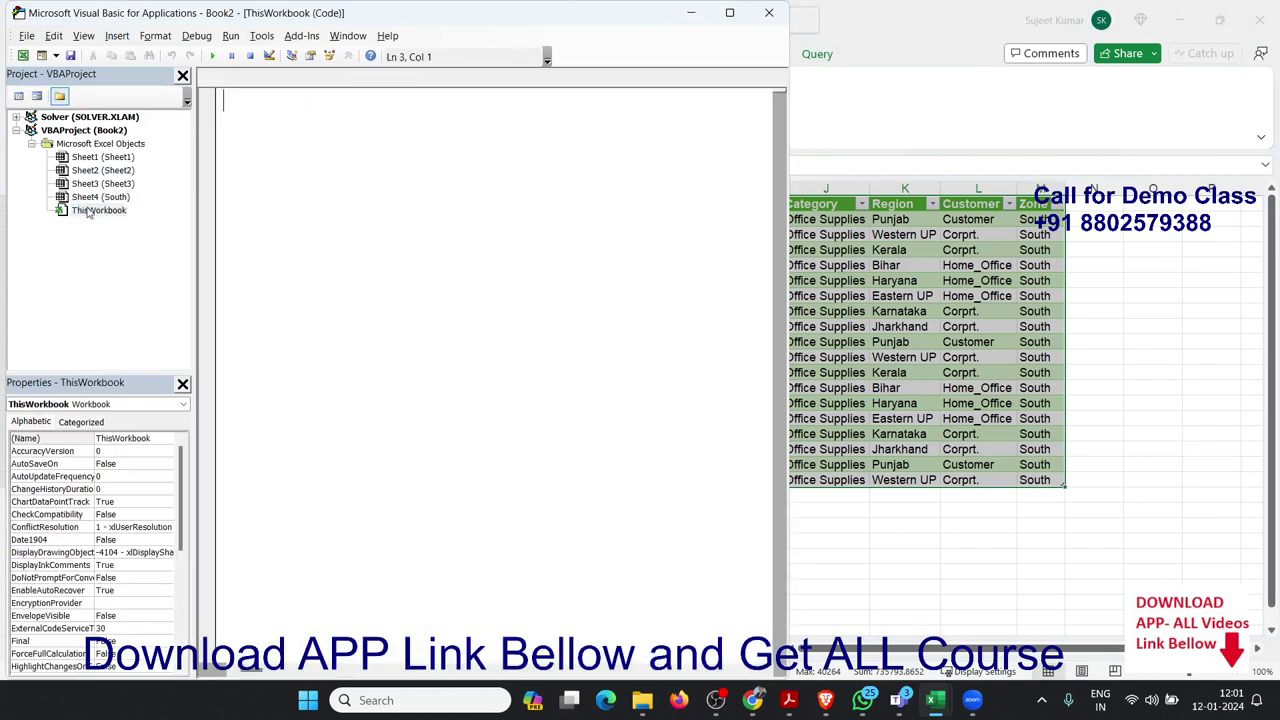
{"action": "left_click", "coordinate": [482, 77]}
{"action": "left_click", "coordinate": [230, 103]}
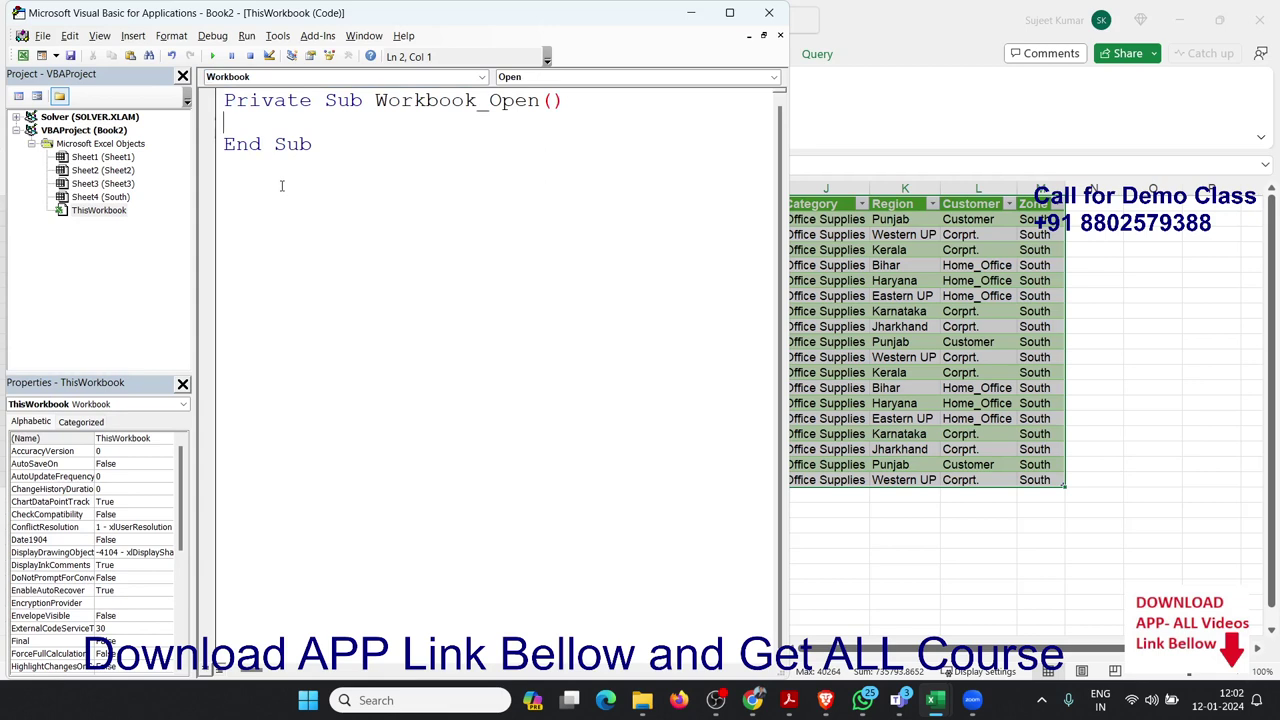
Step: Write Workbooks(ThisWorkbook.Name).RefreshAll inside the Workbook_Open procedure
{"action": "key", "text": "Return"}
{"action": "key", "text": "Return"}
{"action": "left_click", "coordinate": [224, 144]}
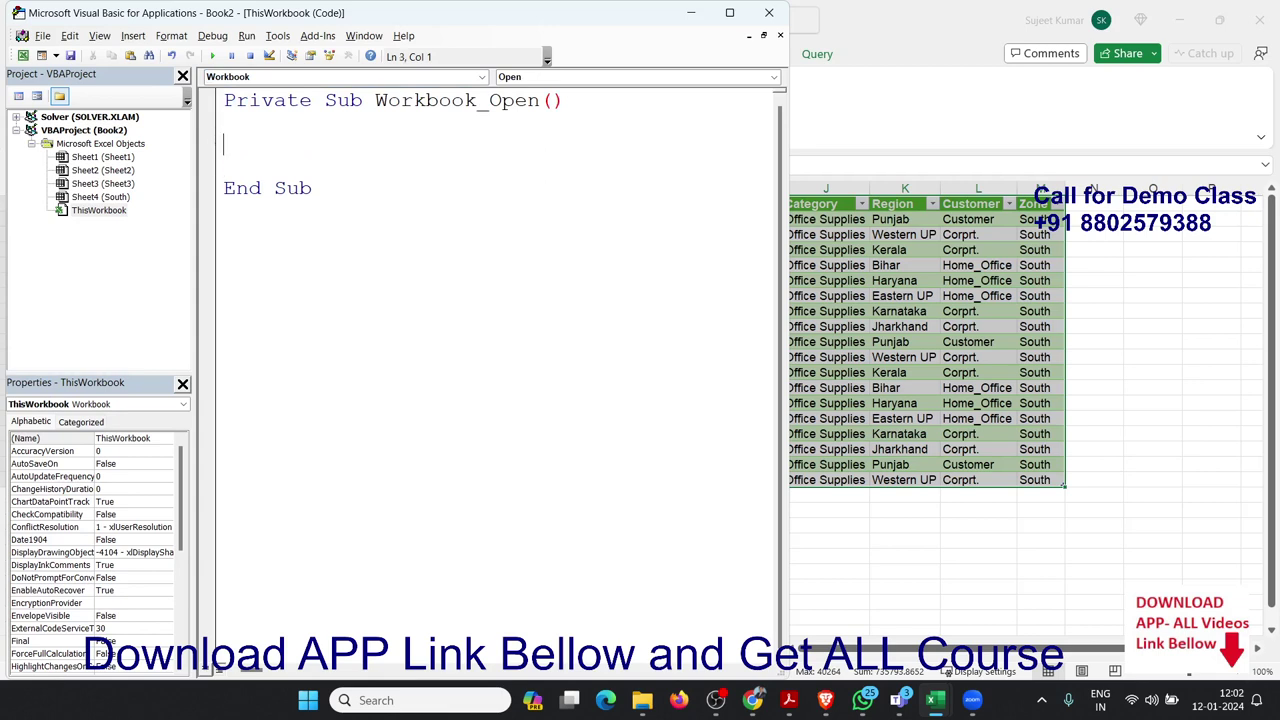
{"action": "type", "text": "workb"}
{"action": "type", "text": "ooks"}
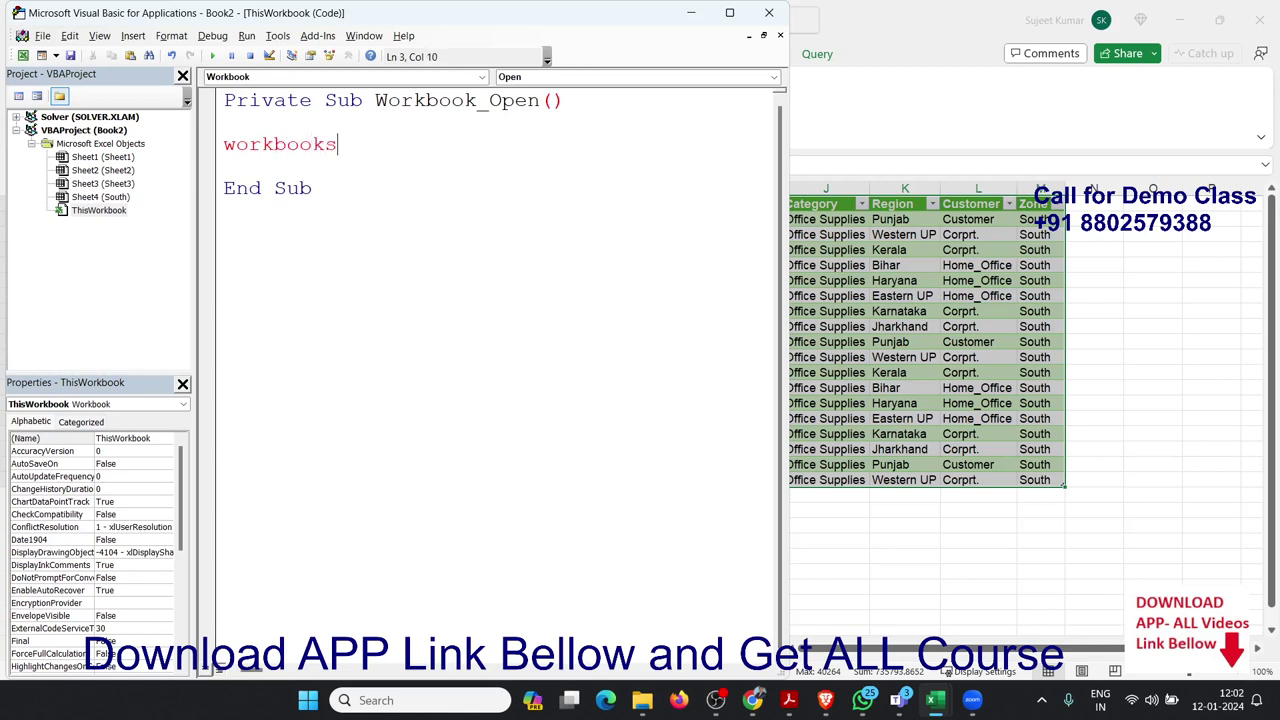
{"action": "type", "text": "("}
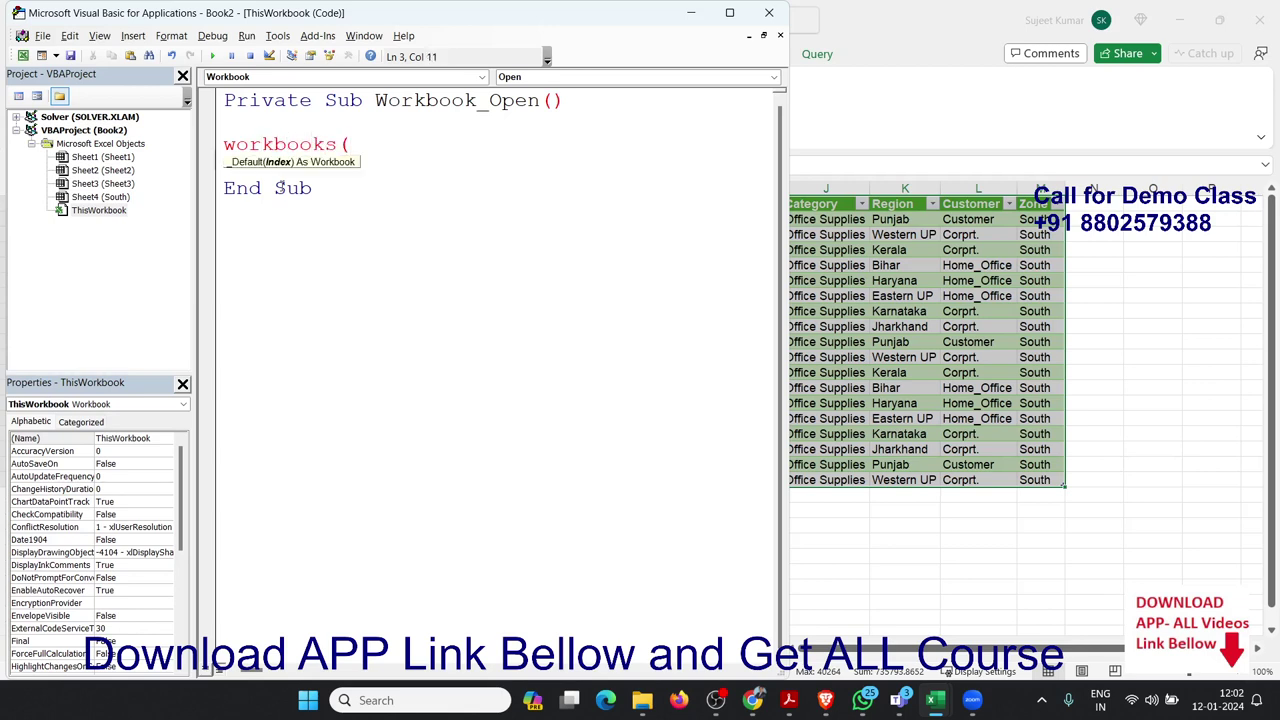
{"action": "type", "text": "this"}
{"action": "type", "text": "workb"}
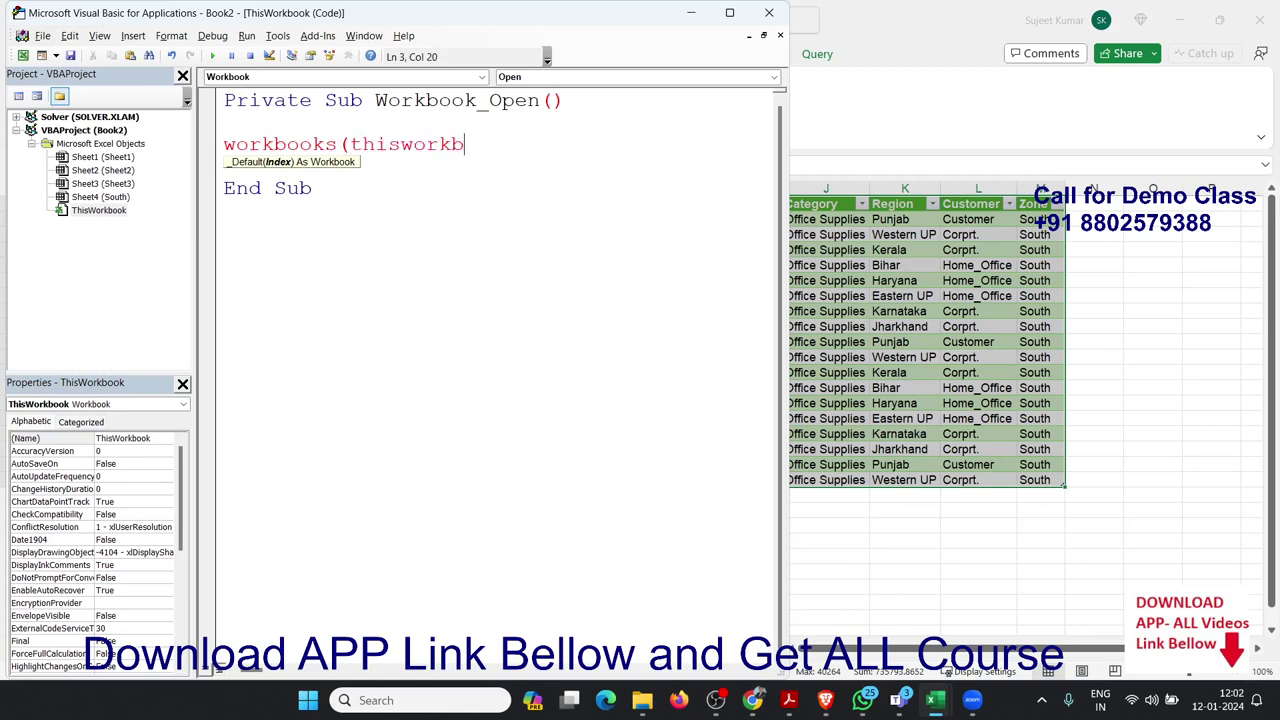
{"action": "type", "text": "ook"}
{"action": "type", "text": ".name"}
{"action": "key", "text": "Tab"}
{"action": "type", "text": ").Ref"}
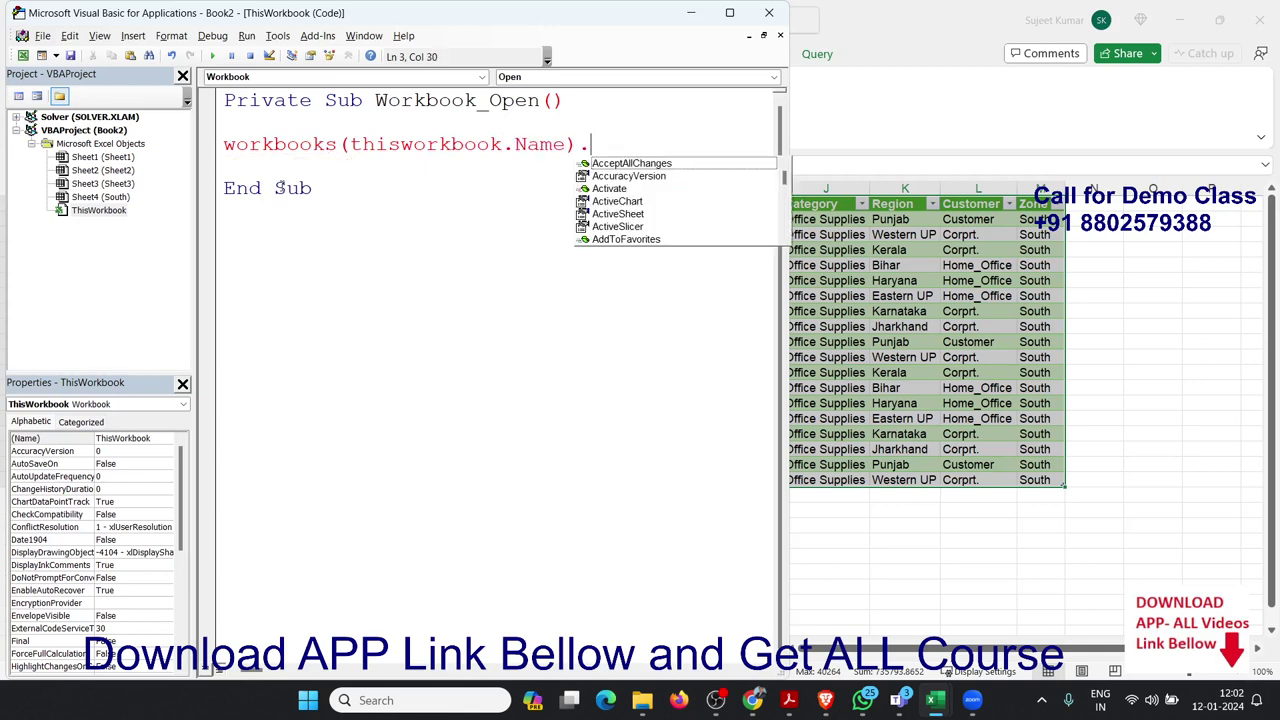
{"action": "type", "text": "re"}
{"action": "key", "text": "Down"}
{"action": "key", "text": "Down"}
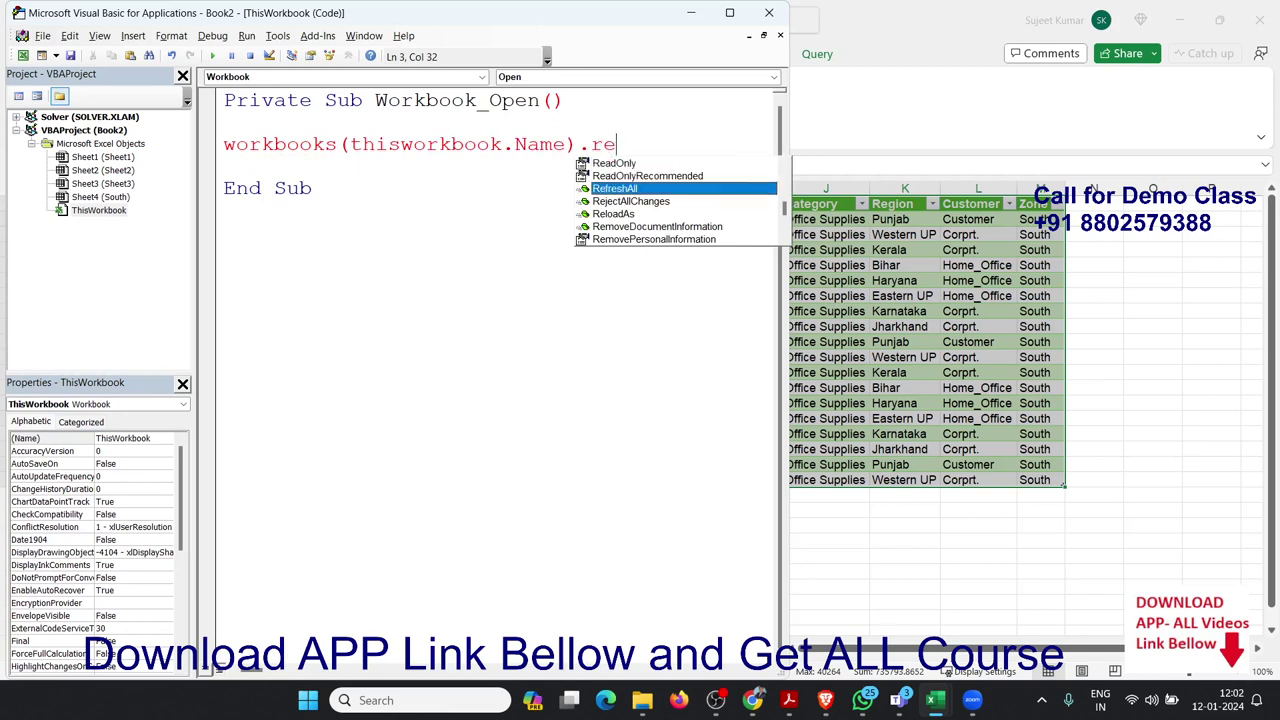
{"action": "key", "text": "Return"}
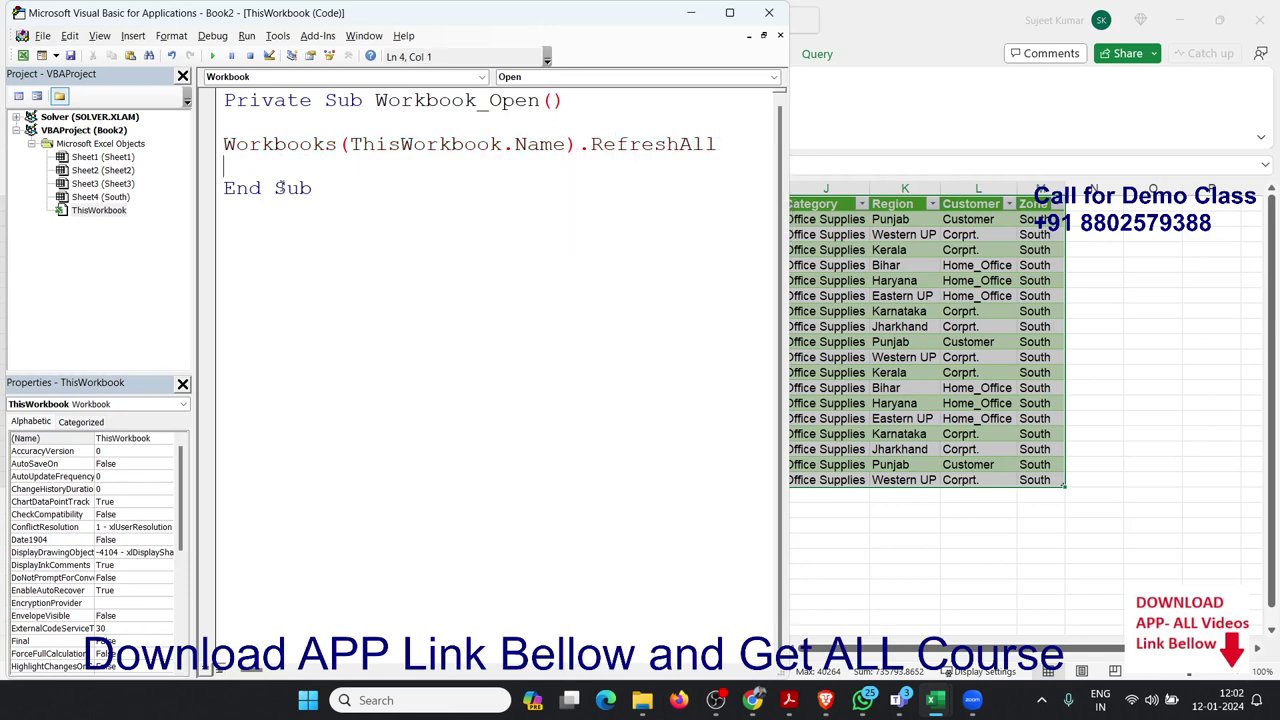